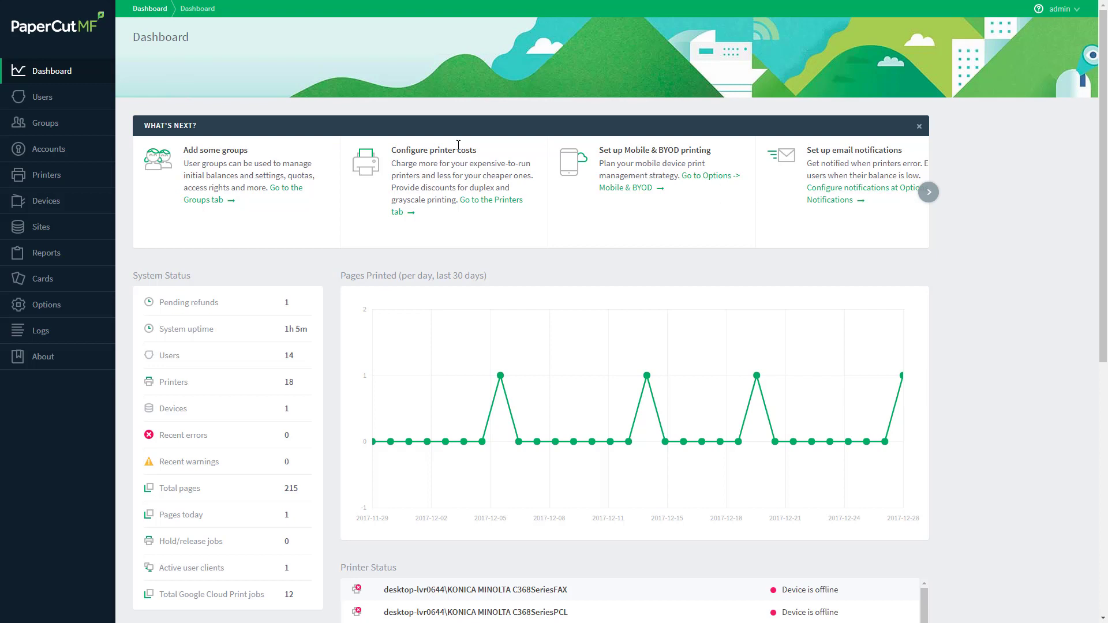
Open the User List to view users' balances and restriction status.
{"action": "left_click", "coordinate": [37, 101]}
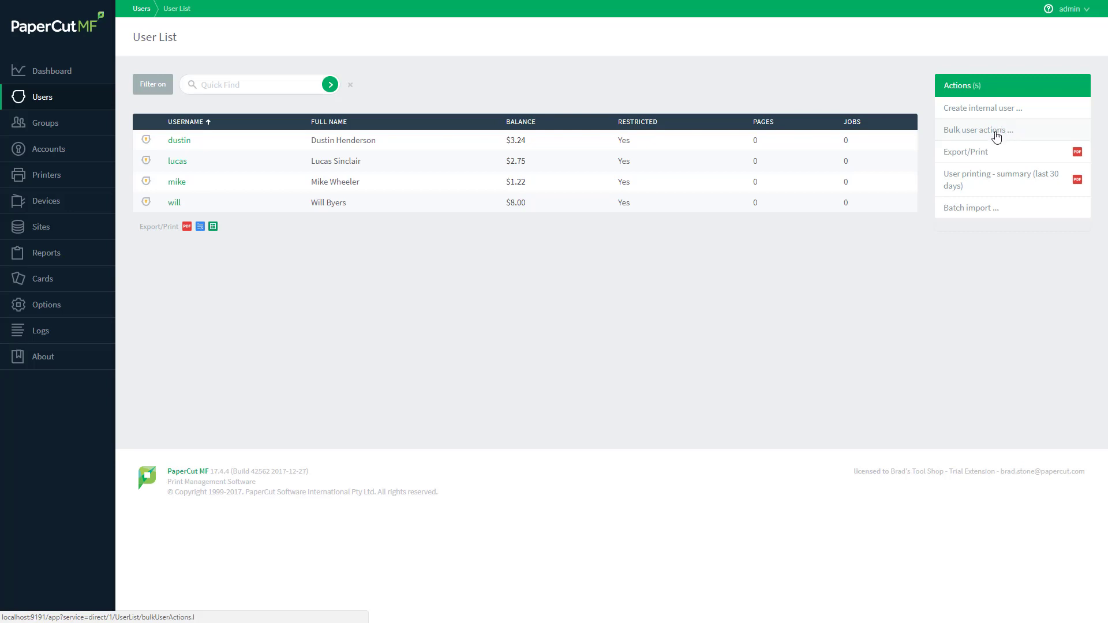
Start a bulk user operation for English Students whose balance is less than $5.00.
{"action": "left_click", "coordinate": [995, 136]}
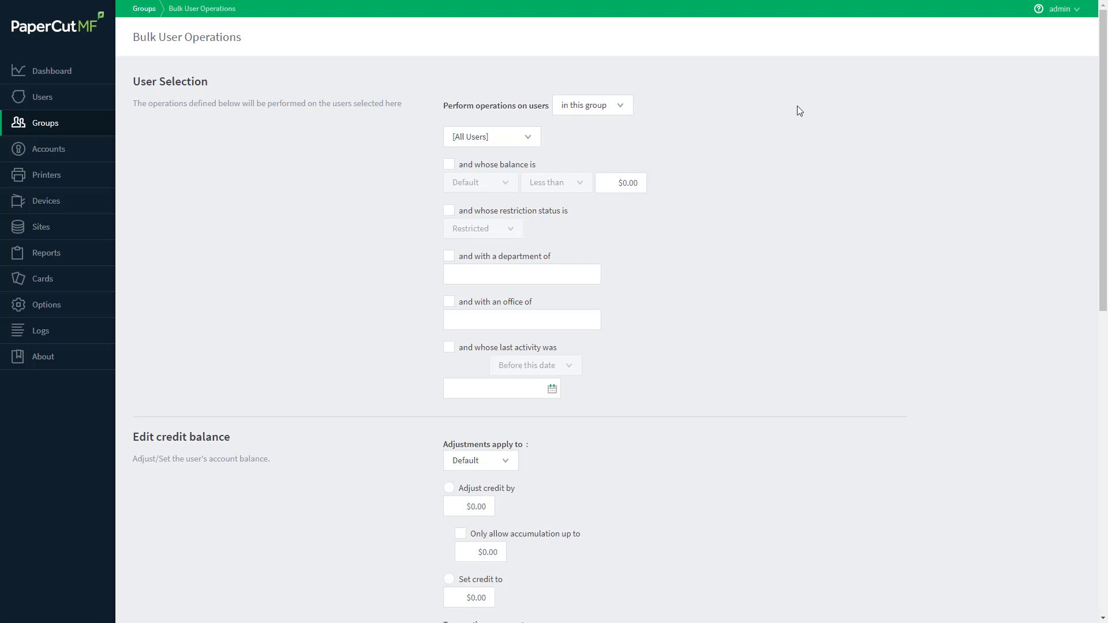
{"action": "left_click", "coordinate": [530, 138]}
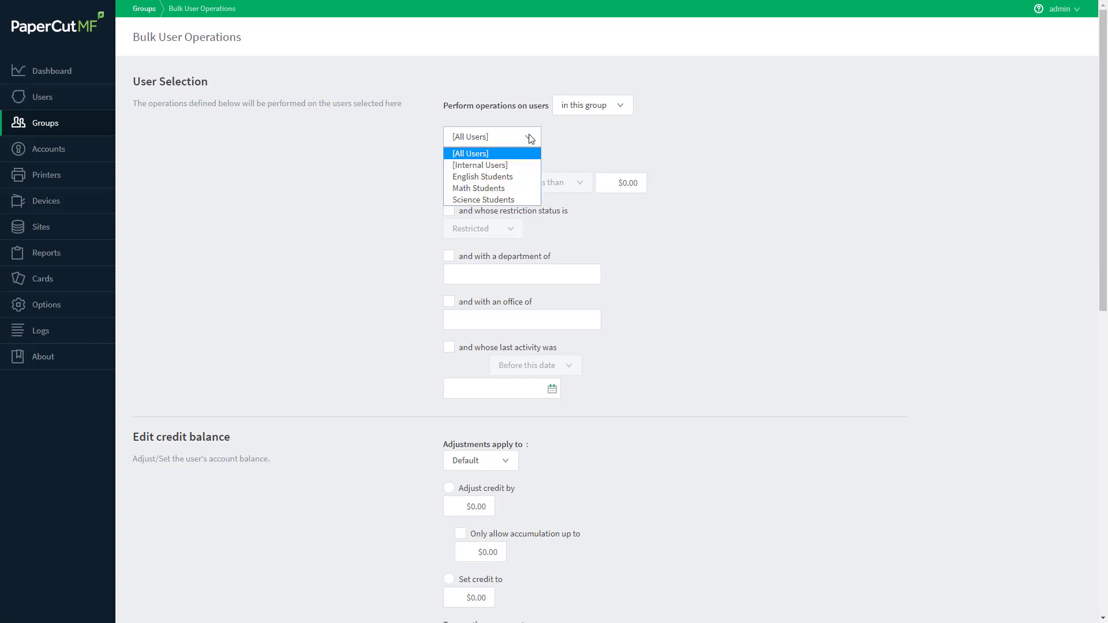
{"action": "left_click", "coordinate": [502, 177]}
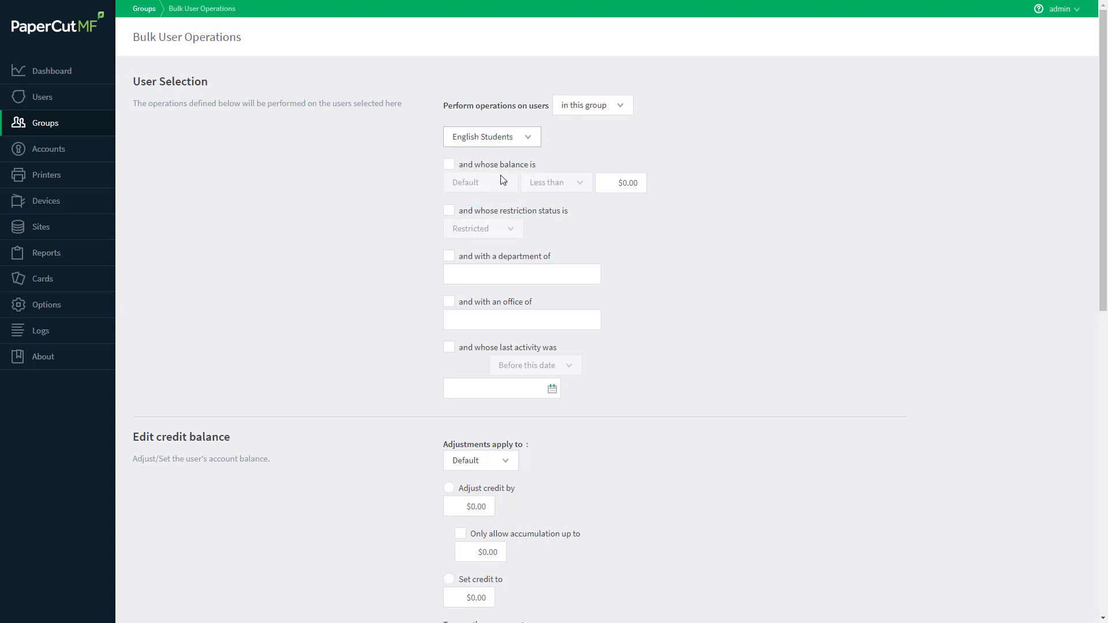
{"action": "left_click", "coordinate": [449, 166]}
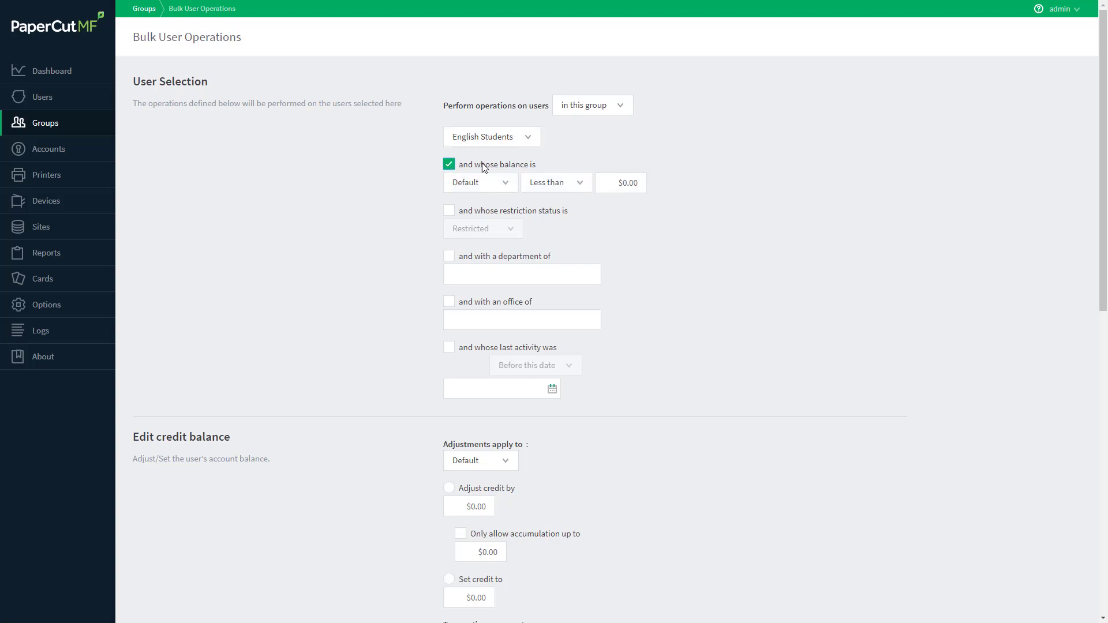
{"action": "left_click", "coordinate": [626, 184]}
Adjust the selected students' credit by $10.00 and confirm running the bulk operation.
{"action": "scroll", "coordinate": [363, 194], "scroll_direction": "down", "scroll_amount": 1}
{"action": "scroll", "coordinate": [363, 195], "scroll_direction": "down", "scroll_amount": 3}
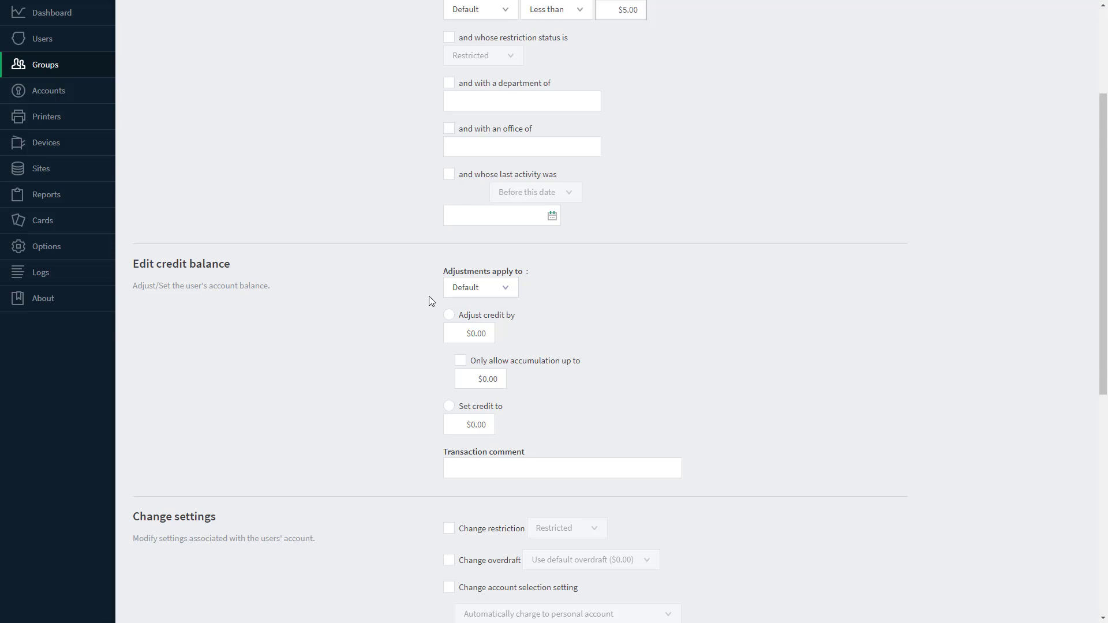
{"action": "left_click", "coordinate": [450, 315]}
{"action": "left_click", "coordinate": [469, 334]}
{"action": "type", "text": "1"}
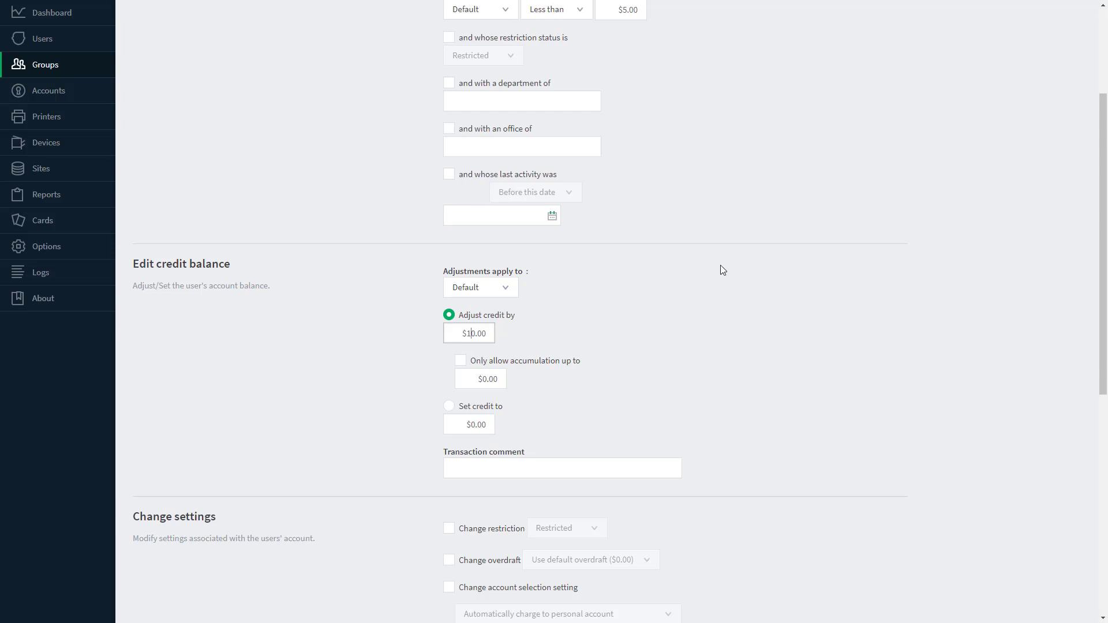
{"action": "scroll", "coordinate": [723, 270], "scroll_direction": "down", "scroll_amount": 8}
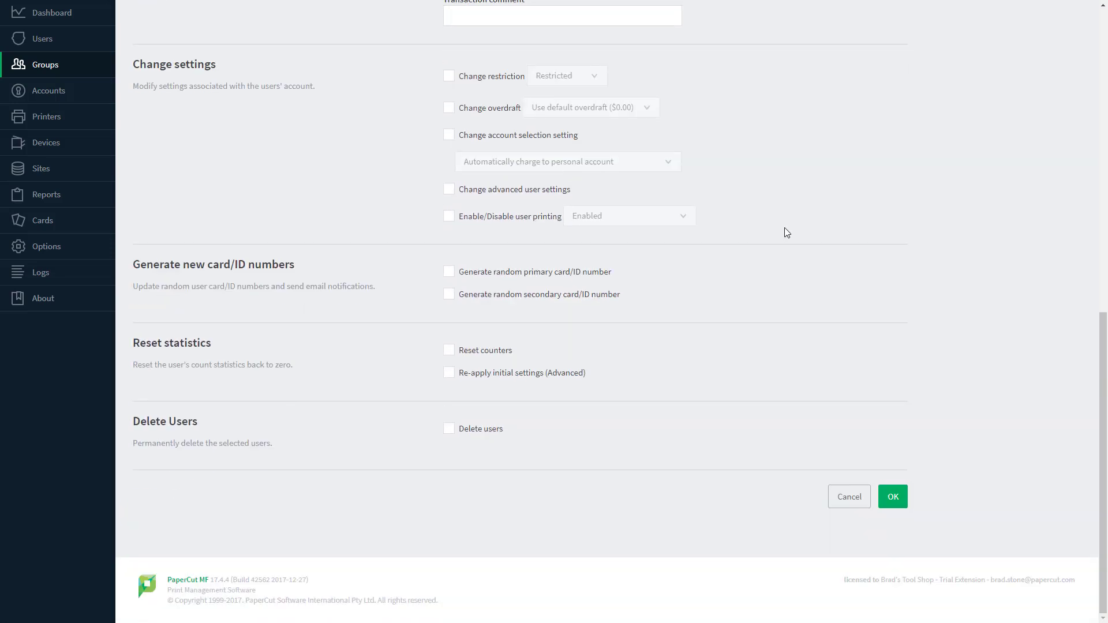
{"action": "left_click", "coordinate": [894, 498]}
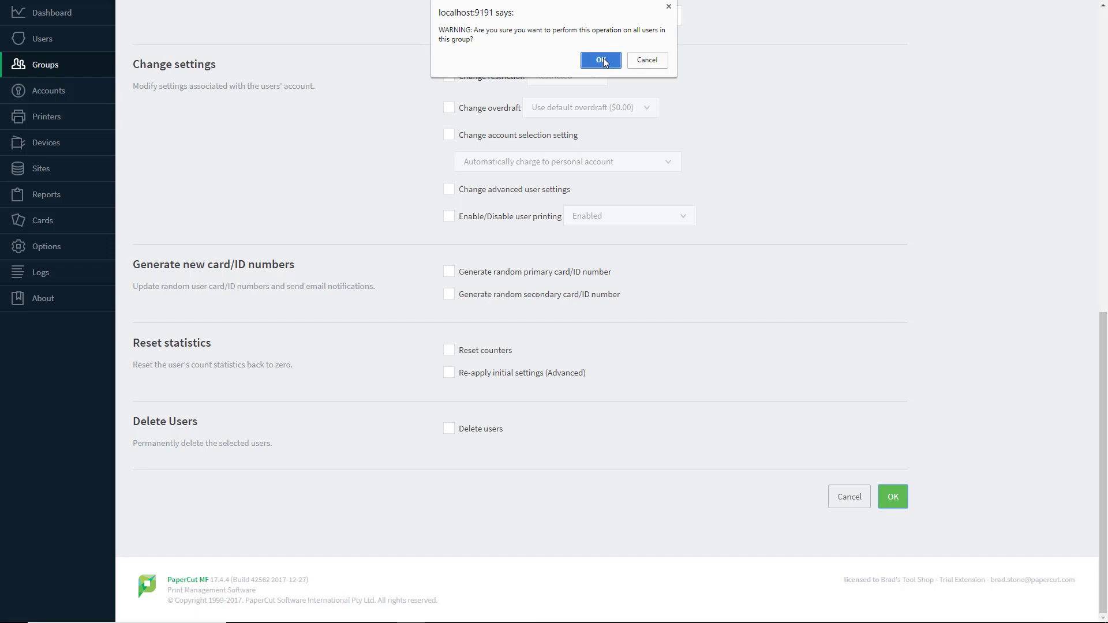
{"action": "left_click", "coordinate": [600, 60]}
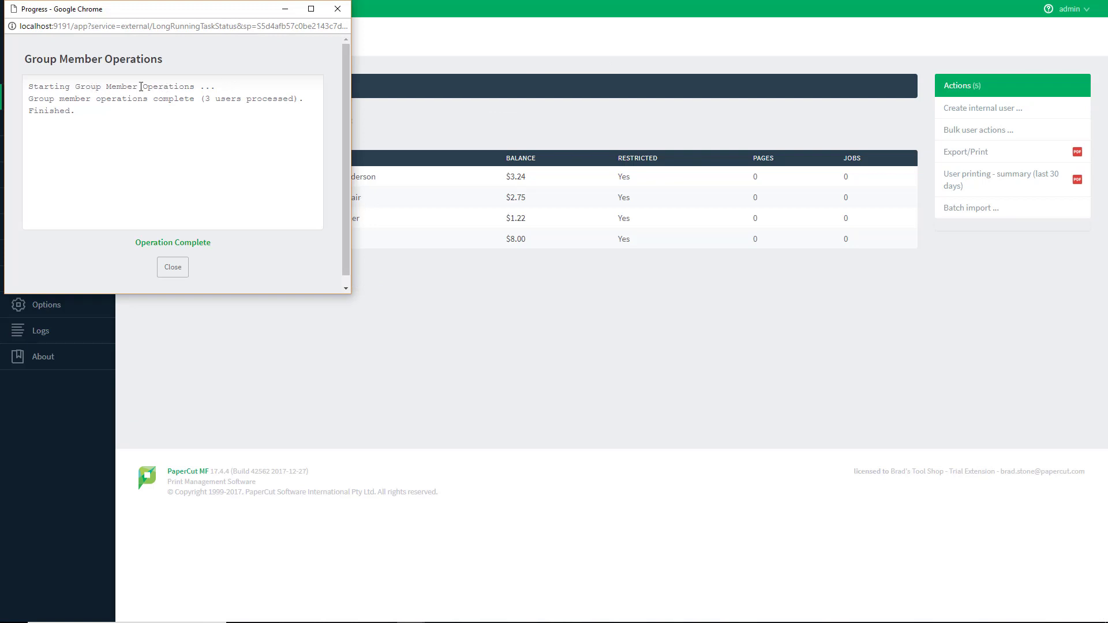
Close the progress window to see three students' balances now between $11.22 and $13.24.
{"action": "left_click", "coordinate": [170, 271]}
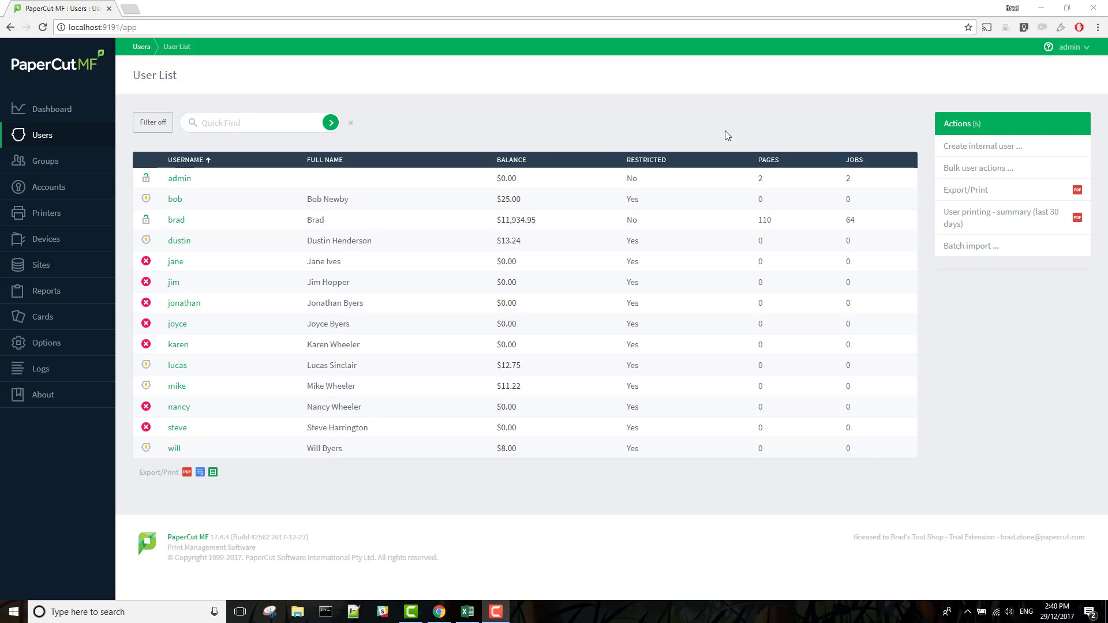
Start another bulk user operation that targets users in a typed username list.
{"action": "left_click", "coordinate": [973, 169]}
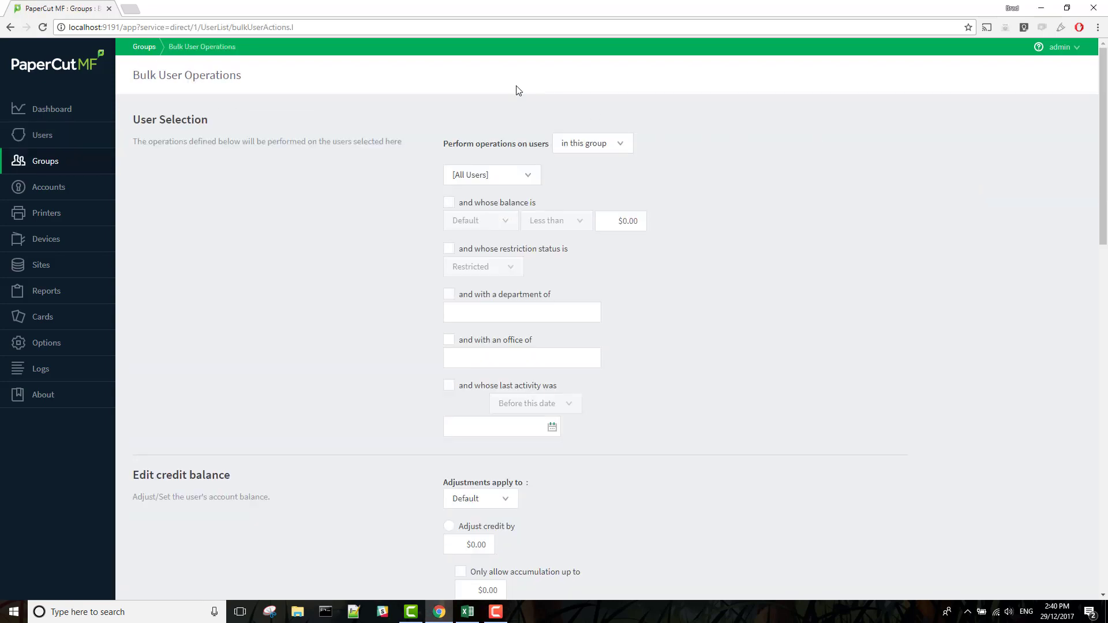
{"action": "left_click", "coordinate": [623, 145]}
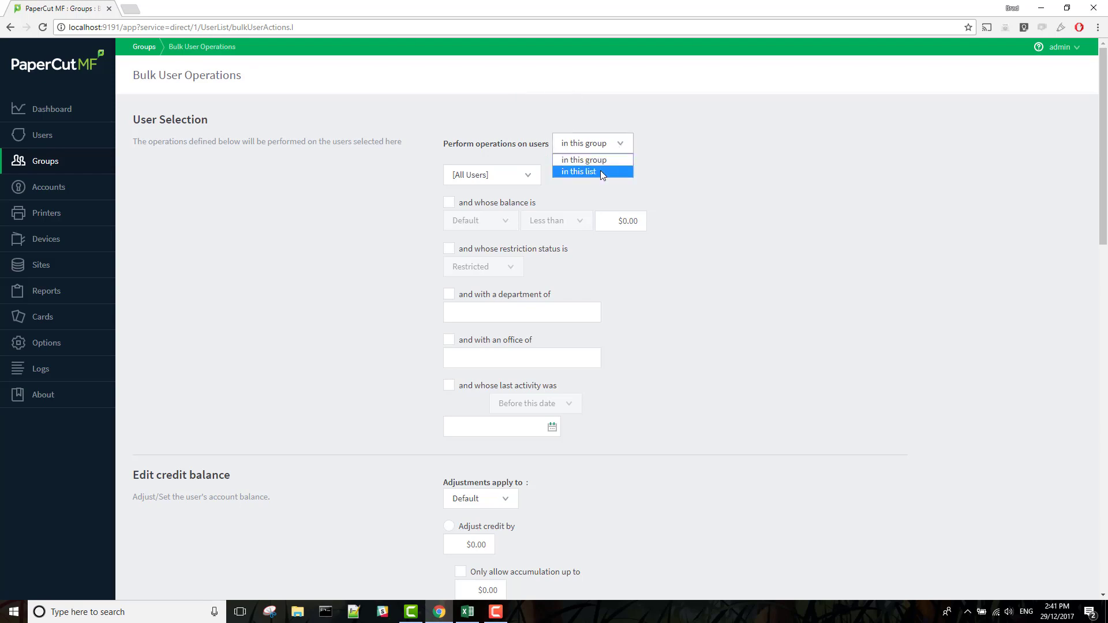
{"action": "left_click", "coordinate": [578, 171]}
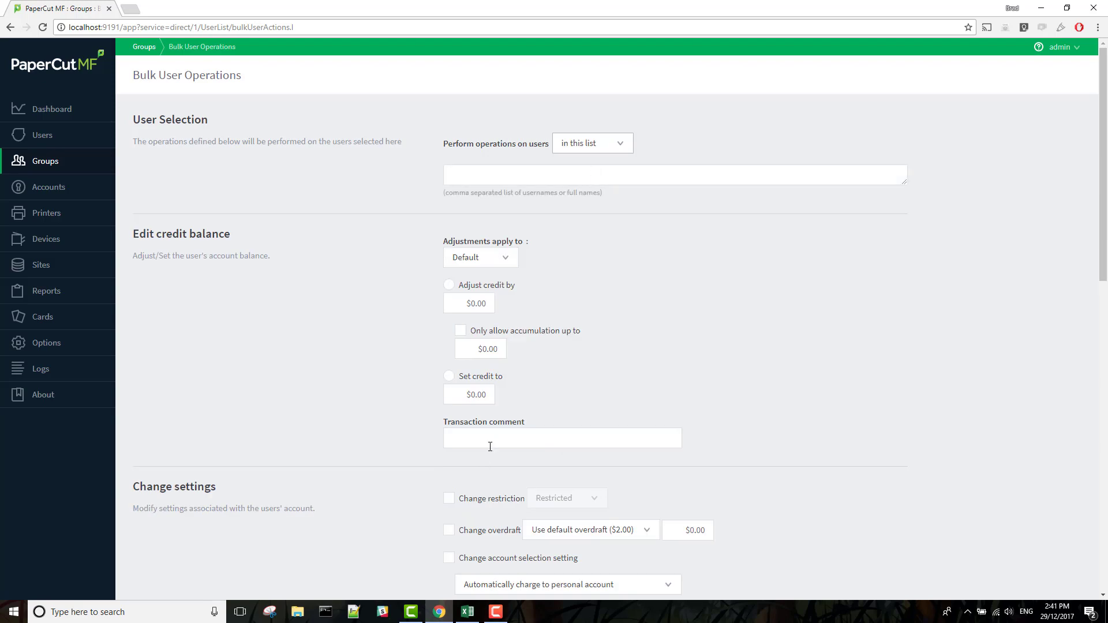
Copy the four Administration usernames from cells A4:A7 in user_list.csv.
{"action": "left_click", "coordinate": [468, 613]}
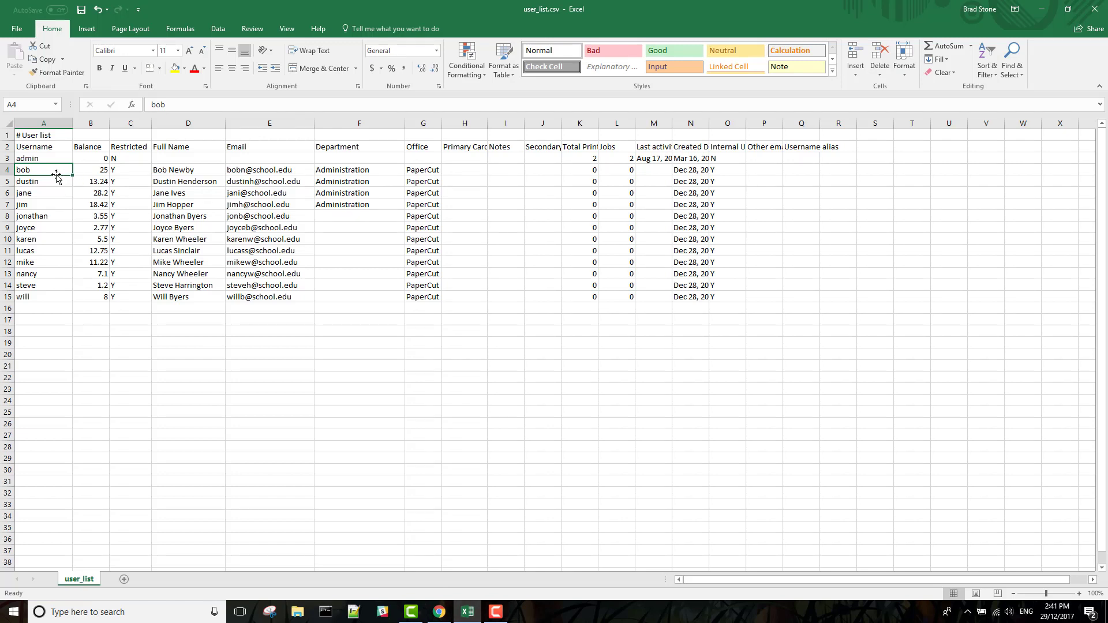
{"action": "left_click", "coordinate": [43, 206], "text": "shift"}
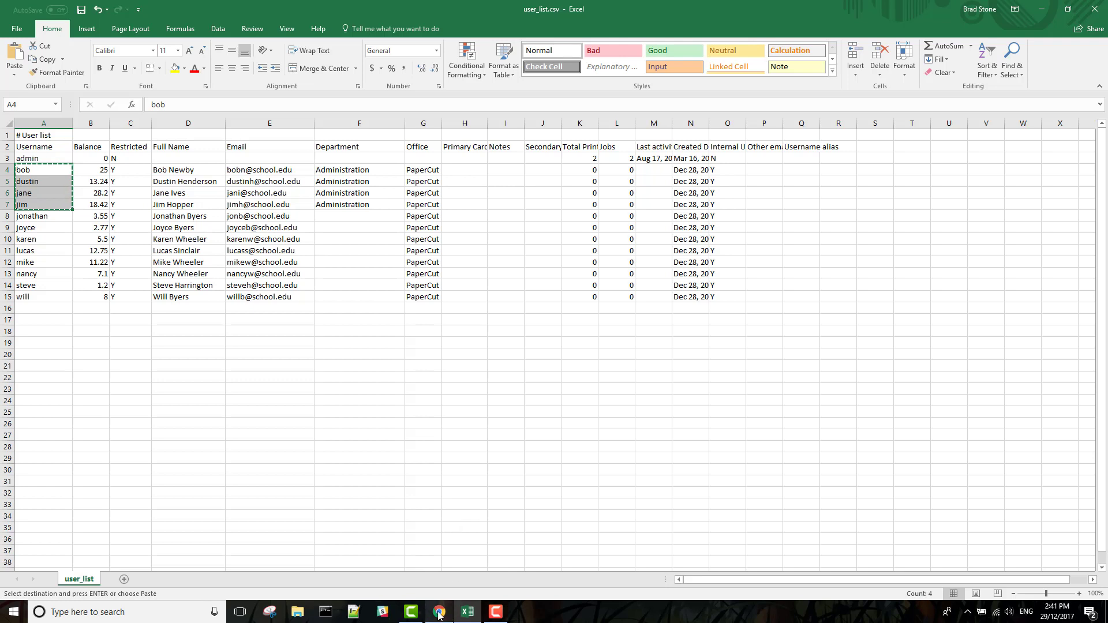
Paste the four Administration usernames into the bulk form's username list.
{"action": "mouse_move", "coordinate": [439, 611]}
{"action": "left_click", "coordinate": [445, 586]}
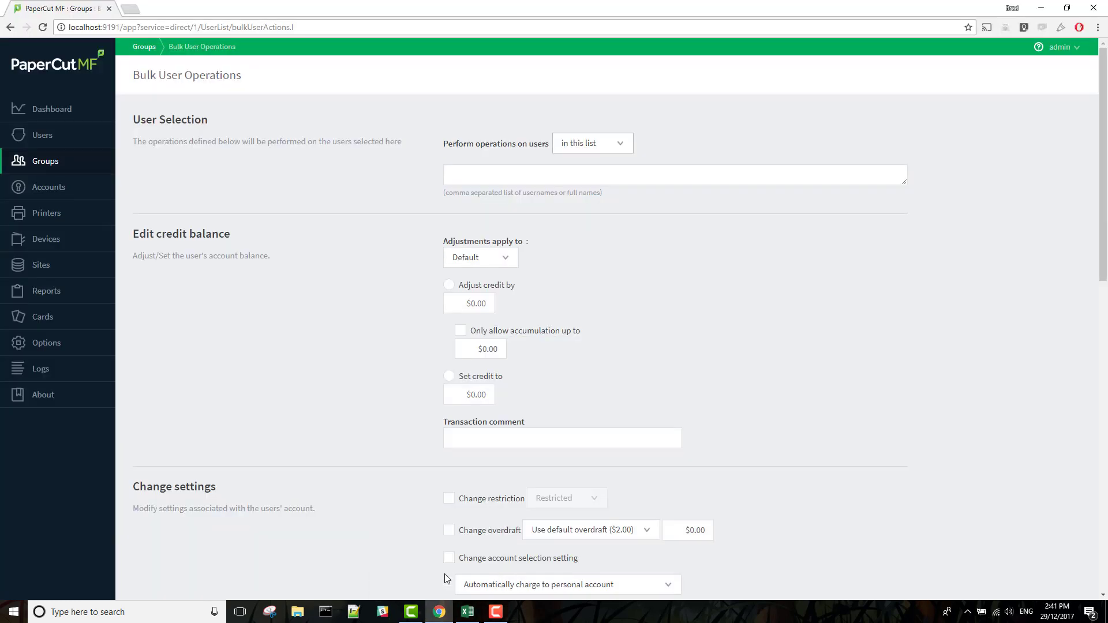
{"action": "left_click", "coordinate": [473, 174]}
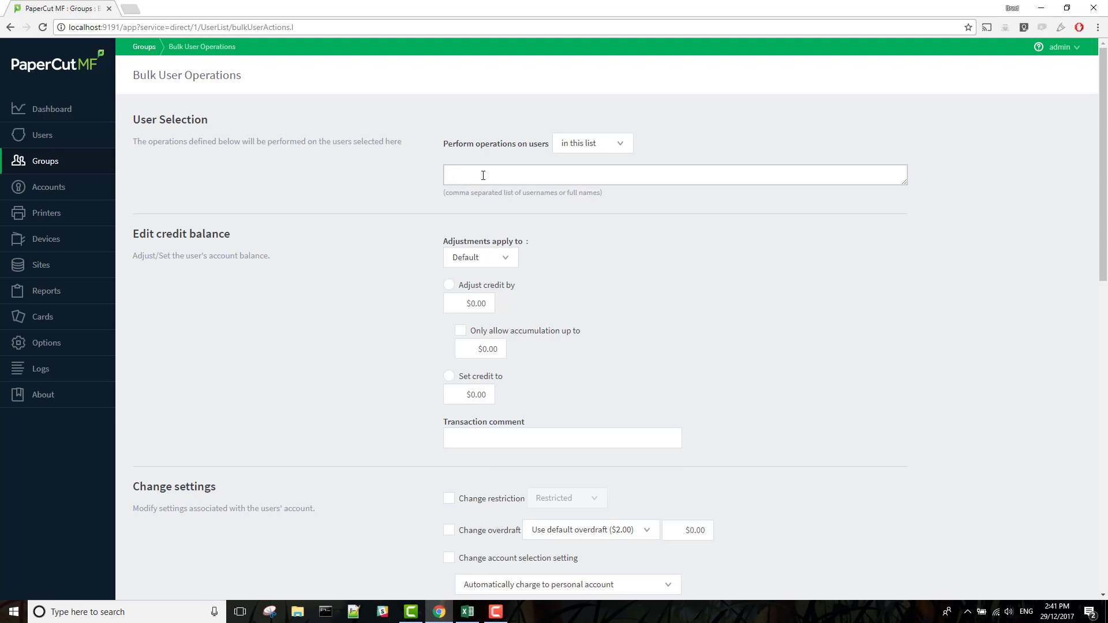
{"action": "type", "text": "bob,dustin,jane,jim,"}
{"action": "left_click", "coordinate": [402, 191]}
Give the listed users an individual overdraft of $5.00.
{"action": "scroll", "coordinate": [392, 184], "scroll_direction": "down", "scroll_amount": 2}
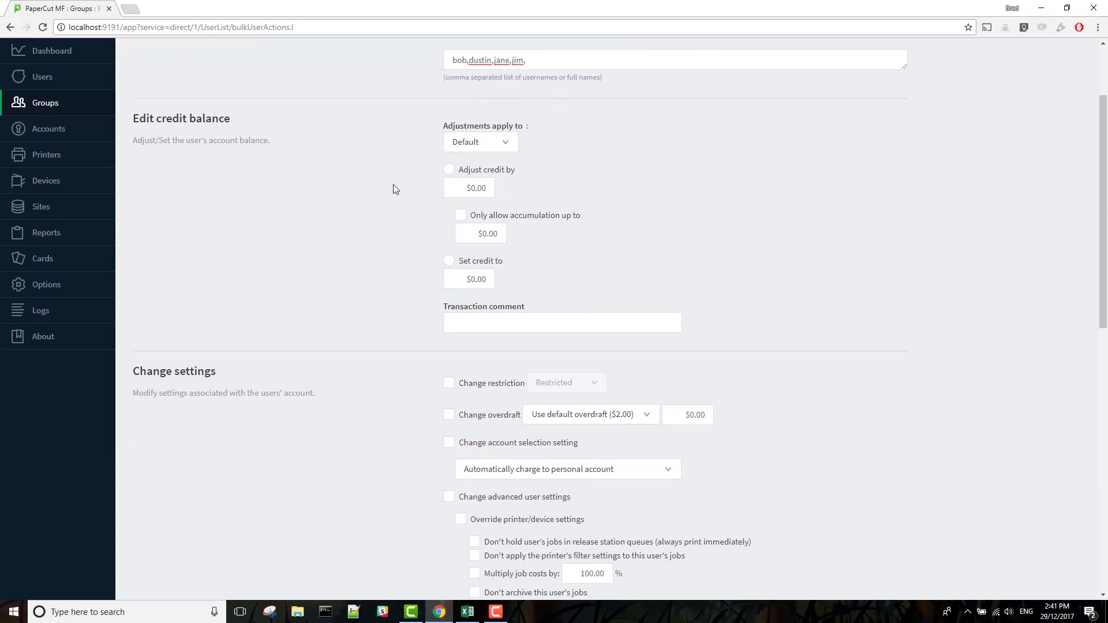
{"action": "scroll", "coordinate": [393, 186], "scroll_direction": "down", "scroll_amount": 1}
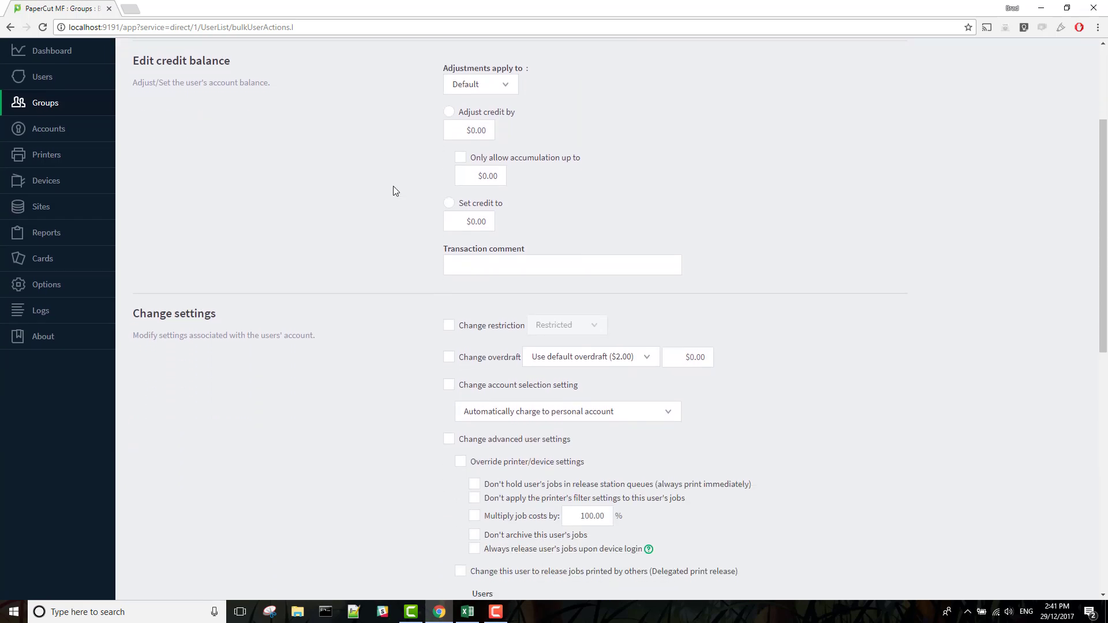
{"action": "scroll", "coordinate": [393, 186], "scroll_direction": "down", "scroll_amount": 2}
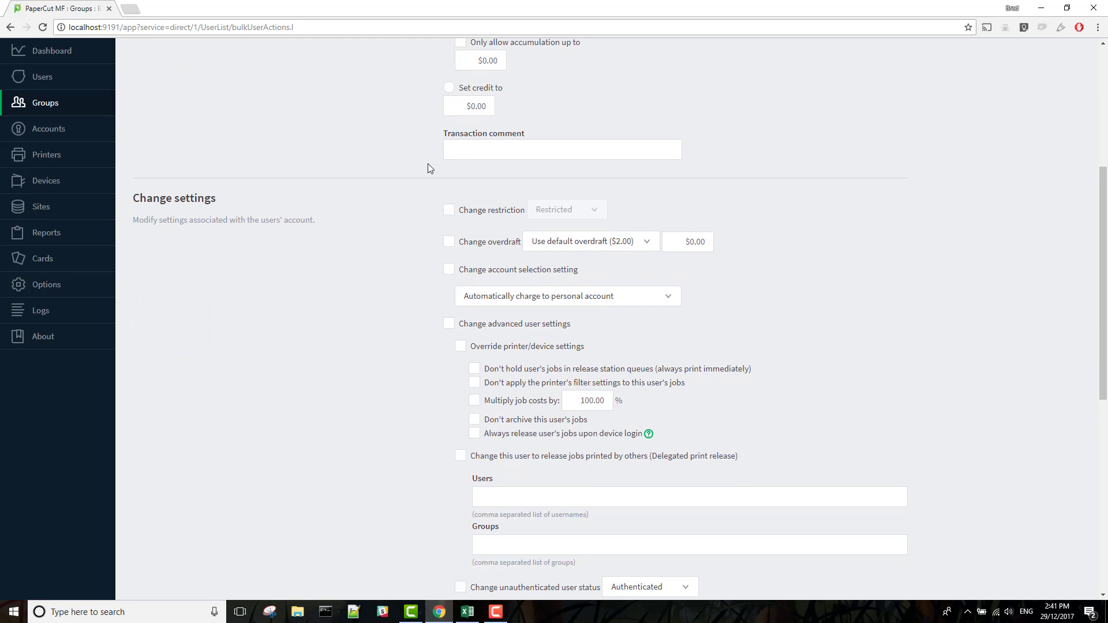
{"action": "left_click", "coordinate": [449, 243]}
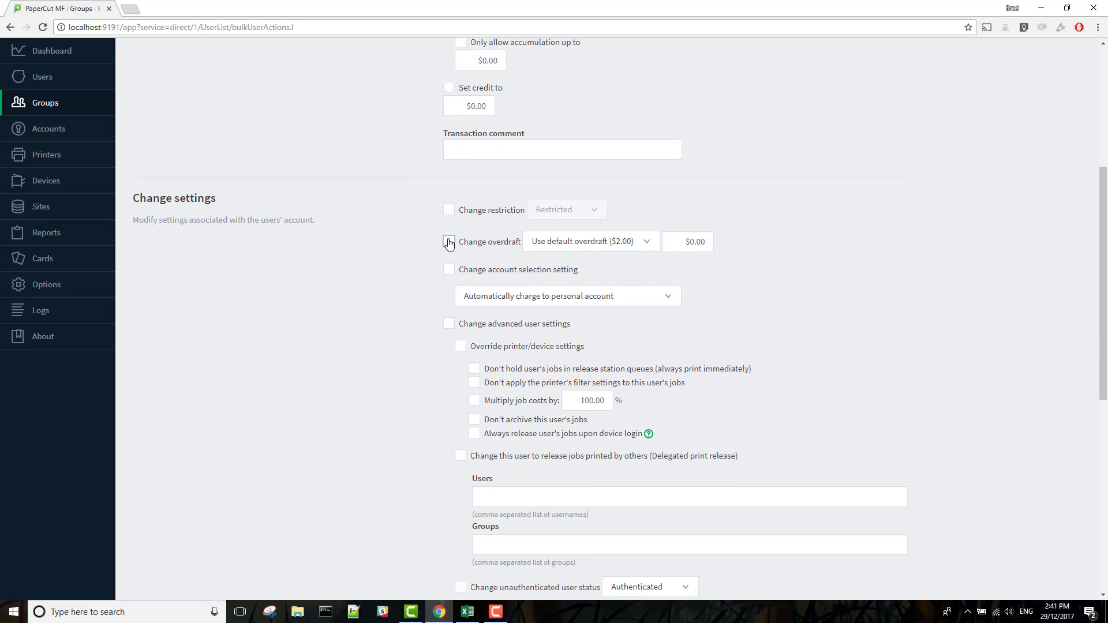
{"action": "left_click", "coordinate": [648, 242]}
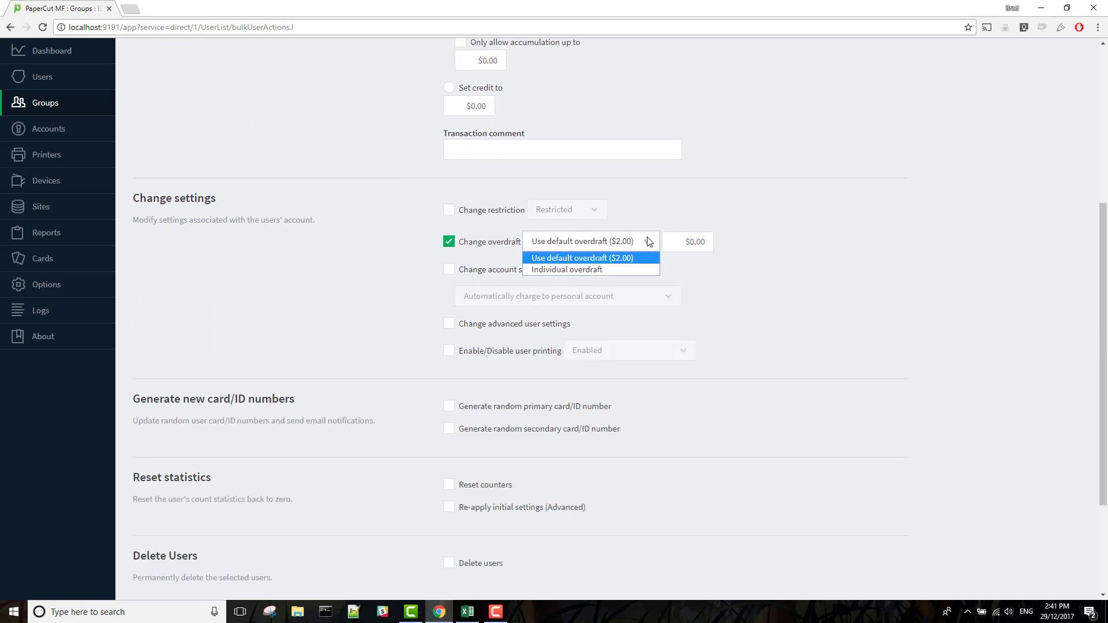
{"action": "left_click", "coordinate": [611, 272]}
{"action": "left_click", "coordinate": [694, 241]}
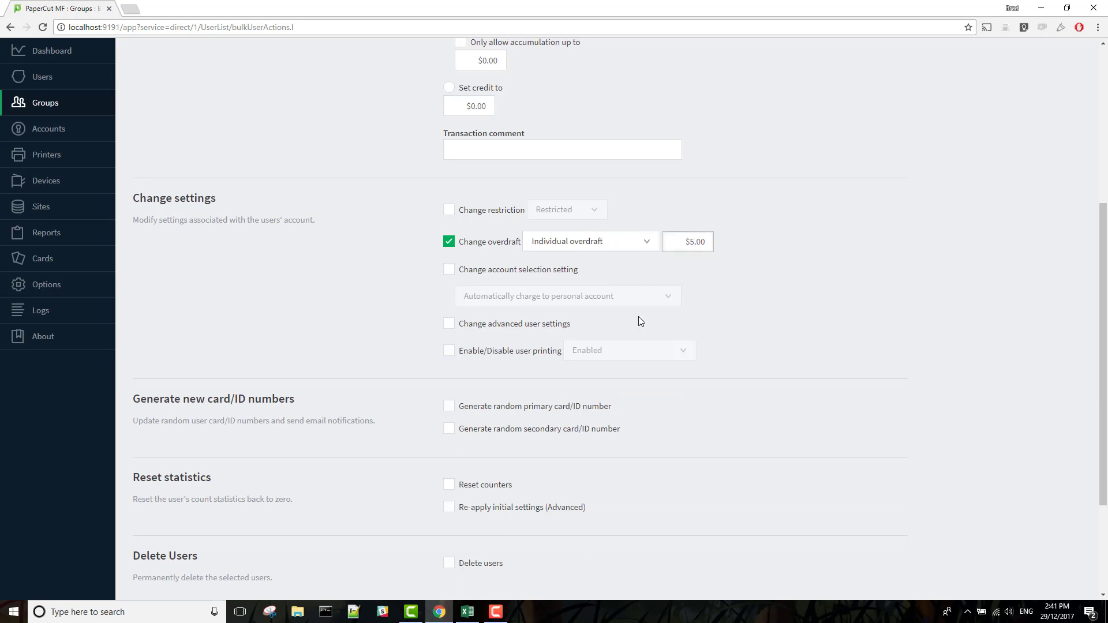
Add random 8-digit primary card IDs and run the operation on the four listed users.
{"action": "scroll", "coordinate": [424, 210], "scroll_direction": "down", "scroll_amount": 1}
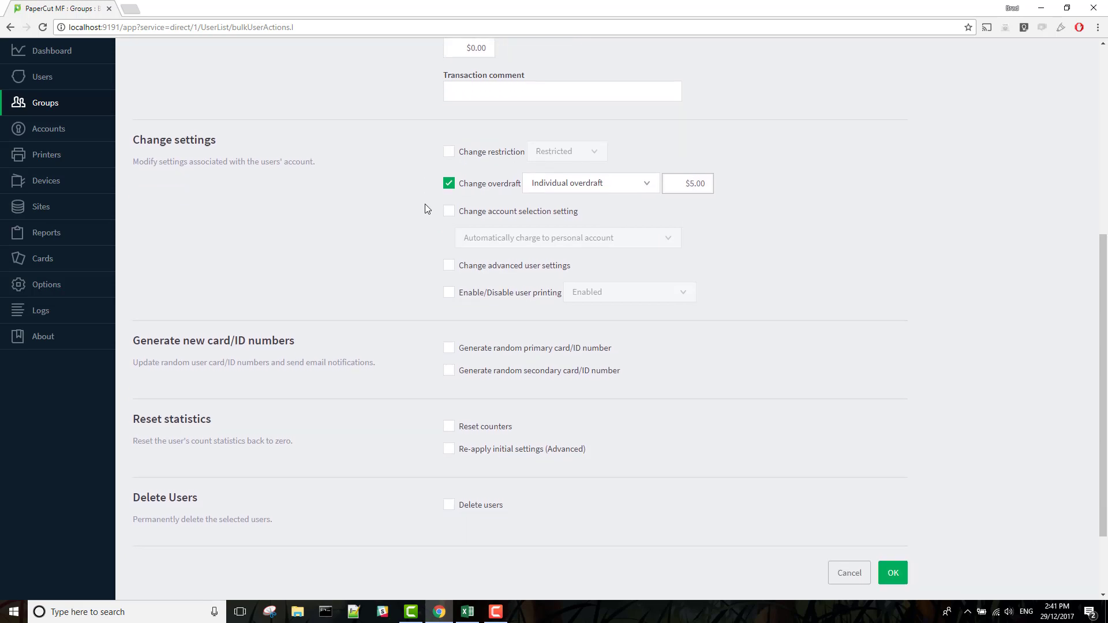
{"action": "scroll", "coordinate": [427, 209], "scroll_direction": "down", "scroll_amount": 1}
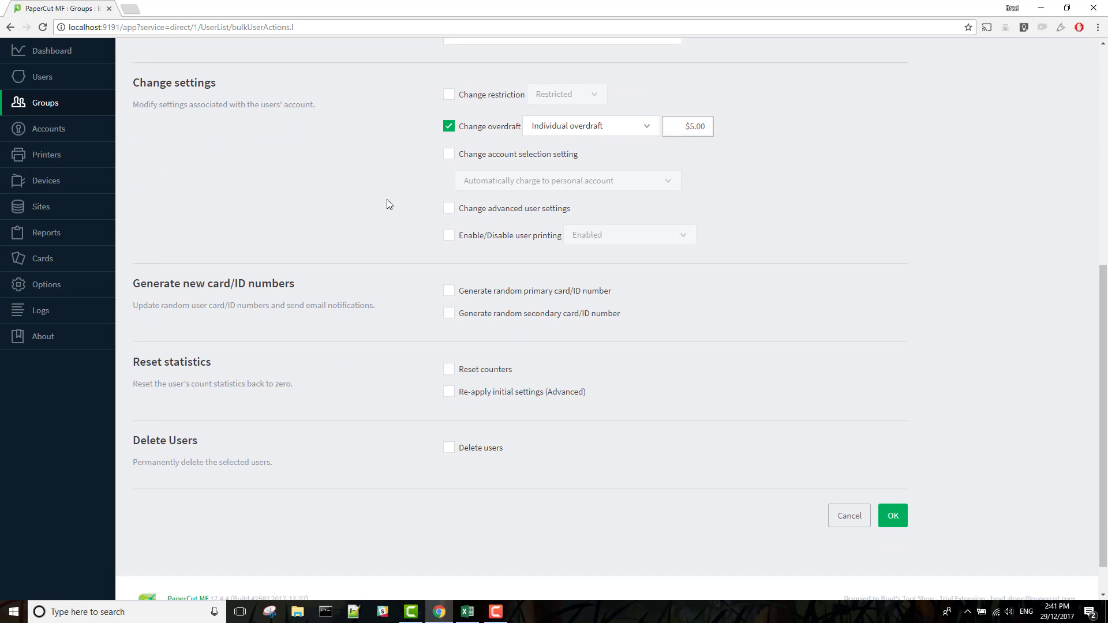
{"action": "left_click", "coordinate": [450, 293]}
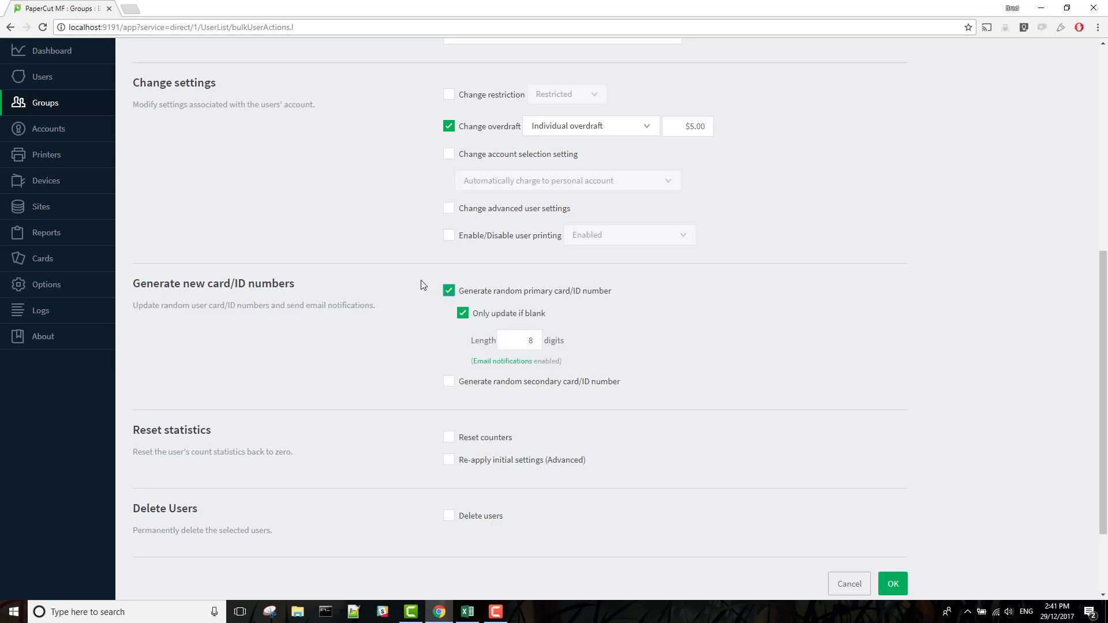
{"action": "scroll", "coordinate": [664, 329], "scroll_direction": "down", "scroll_amount": 1}
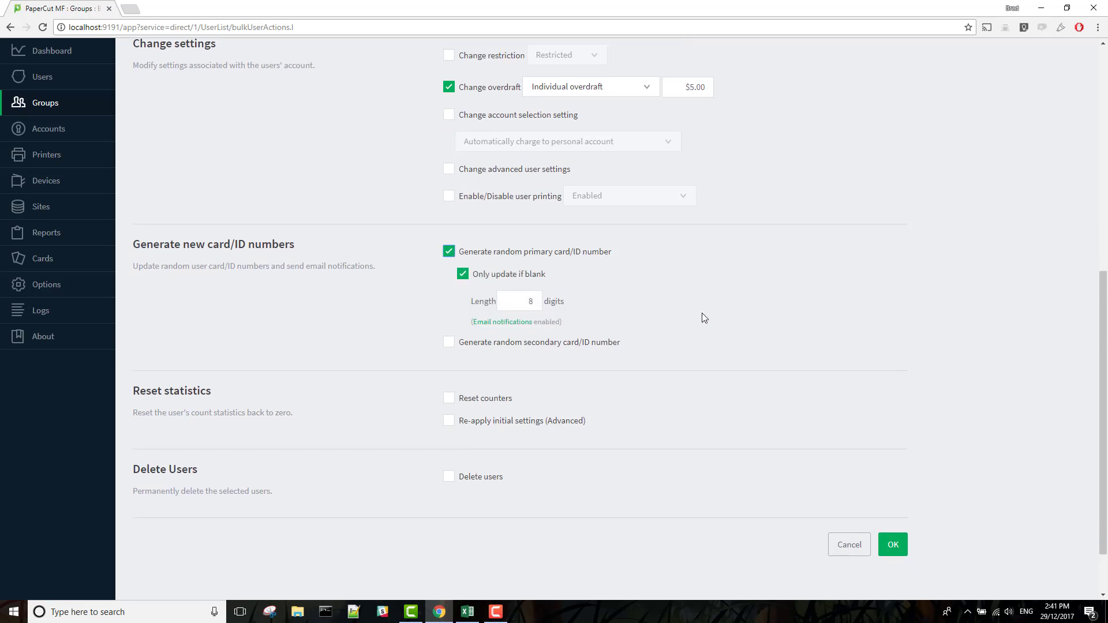
{"action": "left_click", "coordinate": [893, 526]}
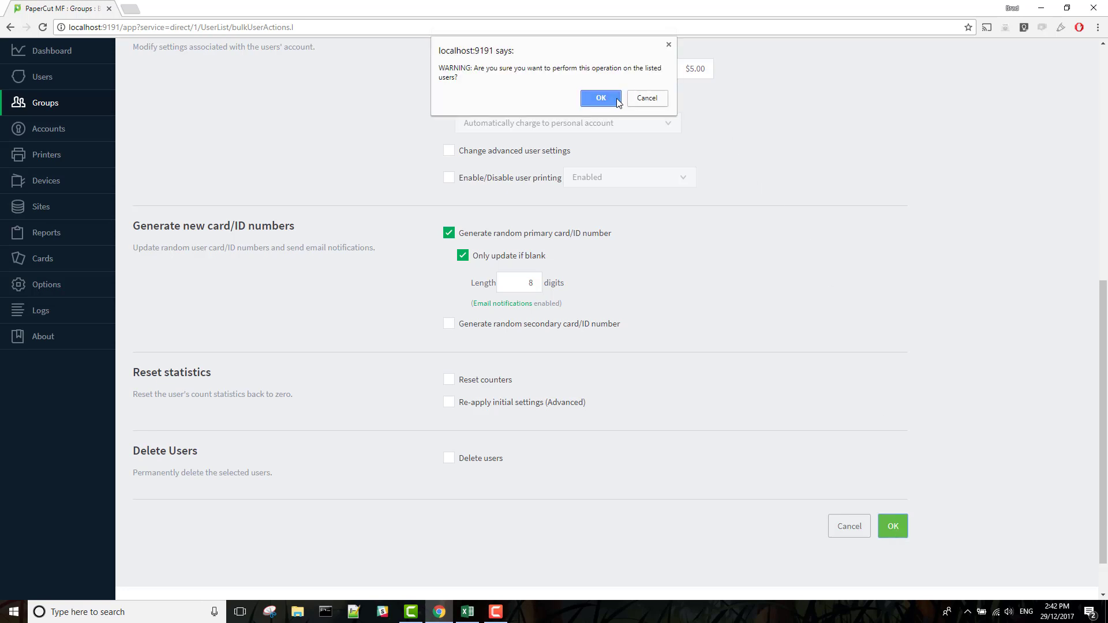
{"action": "left_click", "coordinate": [605, 98]}
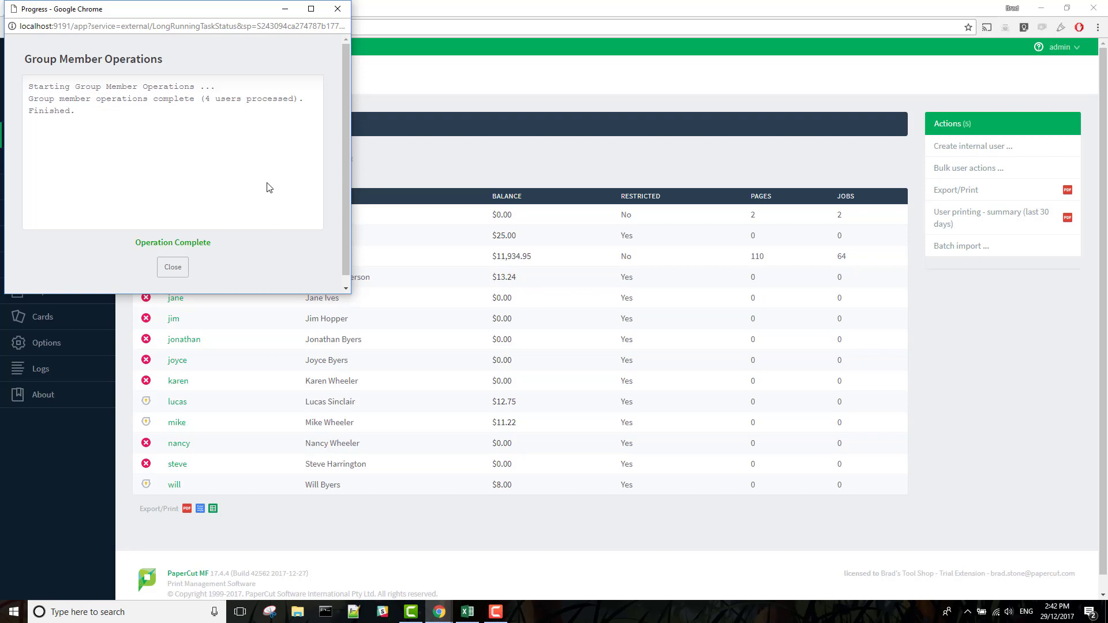
Close the progress window and check a processed user's $5.00 overdraft and new card ID.
{"action": "left_click", "coordinate": [171, 269]}
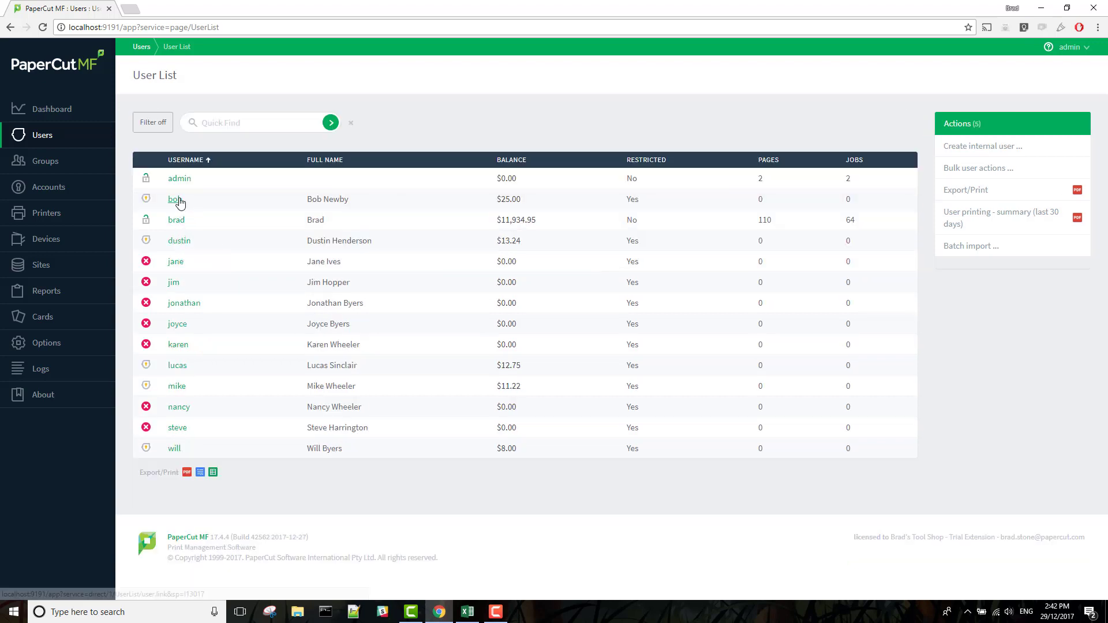
{"action": "left_click", "coordinate": [180, 201]}
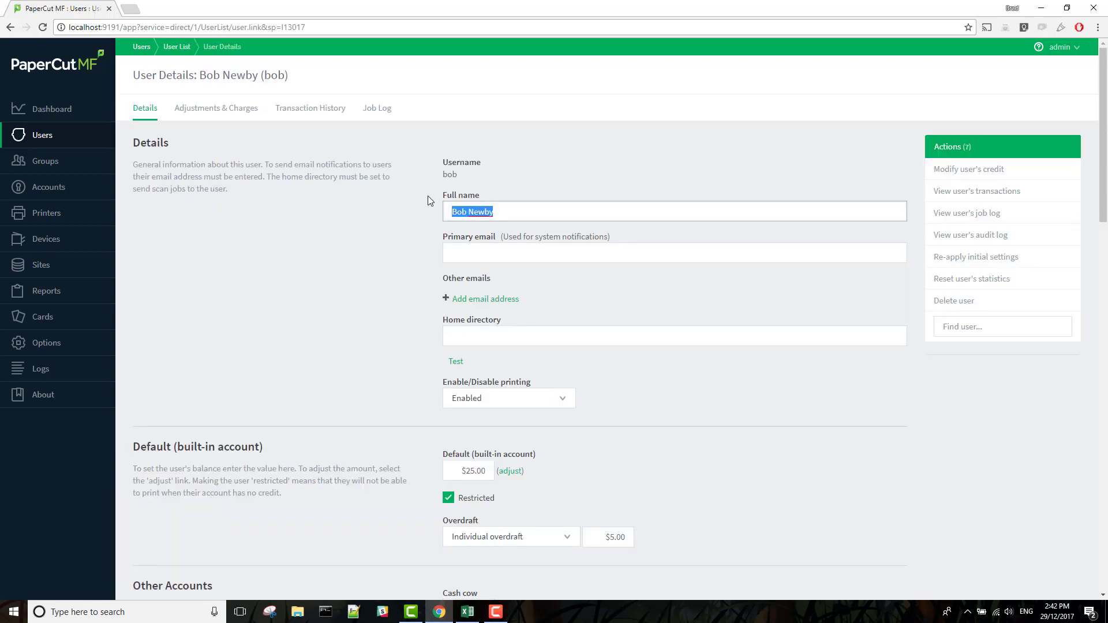
{"action": "scroll", "coordinate": [421, 153], "scroll_direction": "down", "scroll_amount": 4}
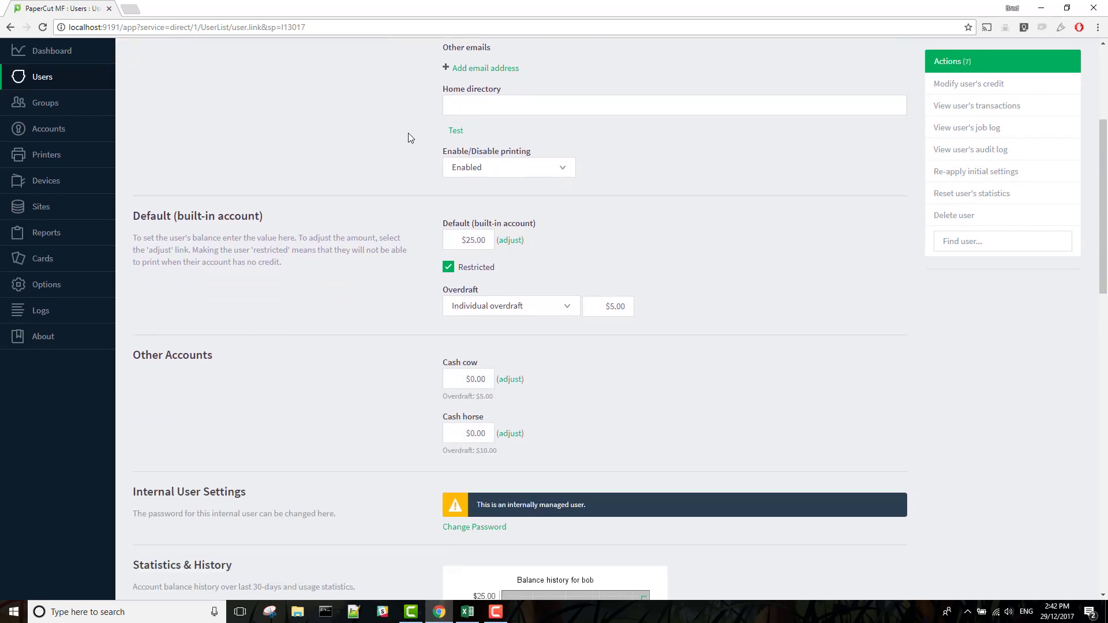
{"action": "scroll", "coordinate": [408, 137], "scroll_direction": "down", "scroll_amount": 2}
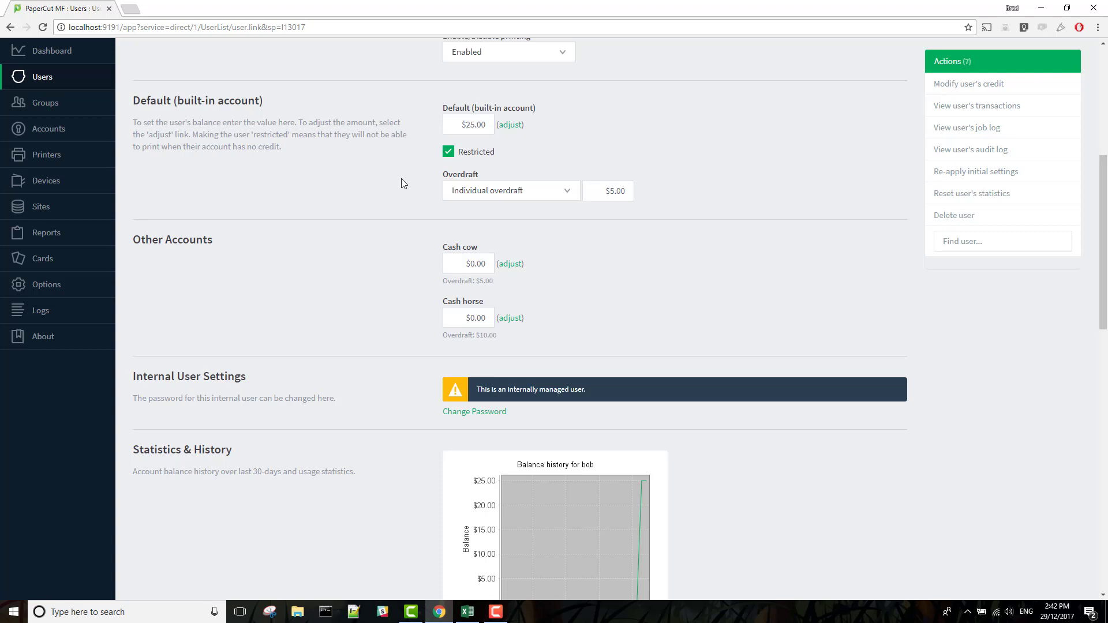
{"action": "scroll", "coordinate": [402, 182], "scroll_direction": "down", "scroll_amount": 10}
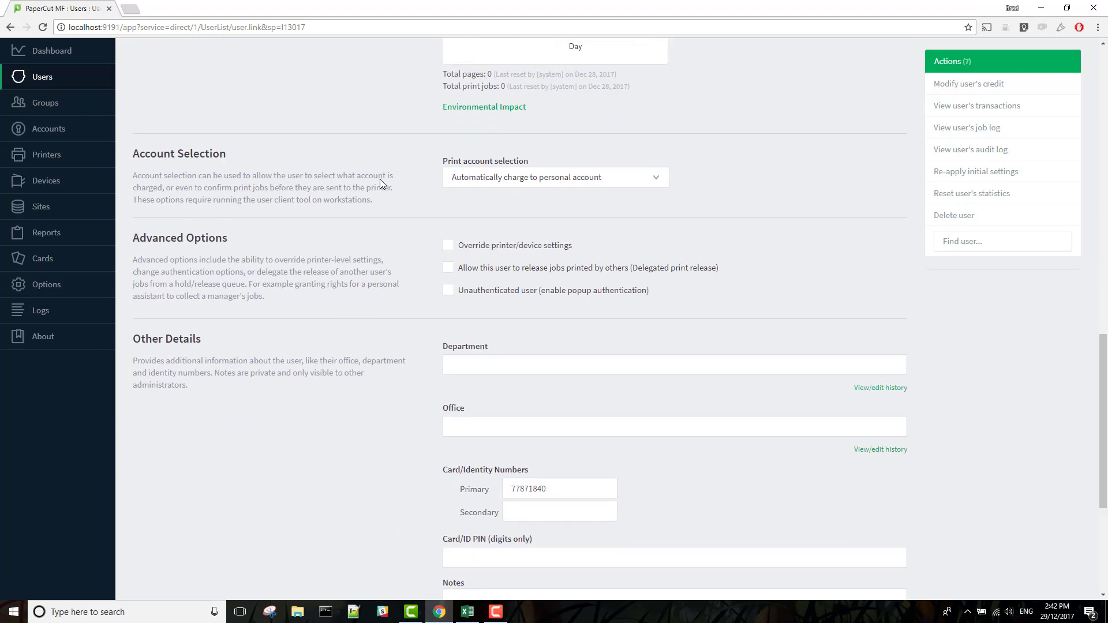
{"action": "scroll", "coordinate": [379, 179], "scroll_direction": "down", "scroll_amount": 4}
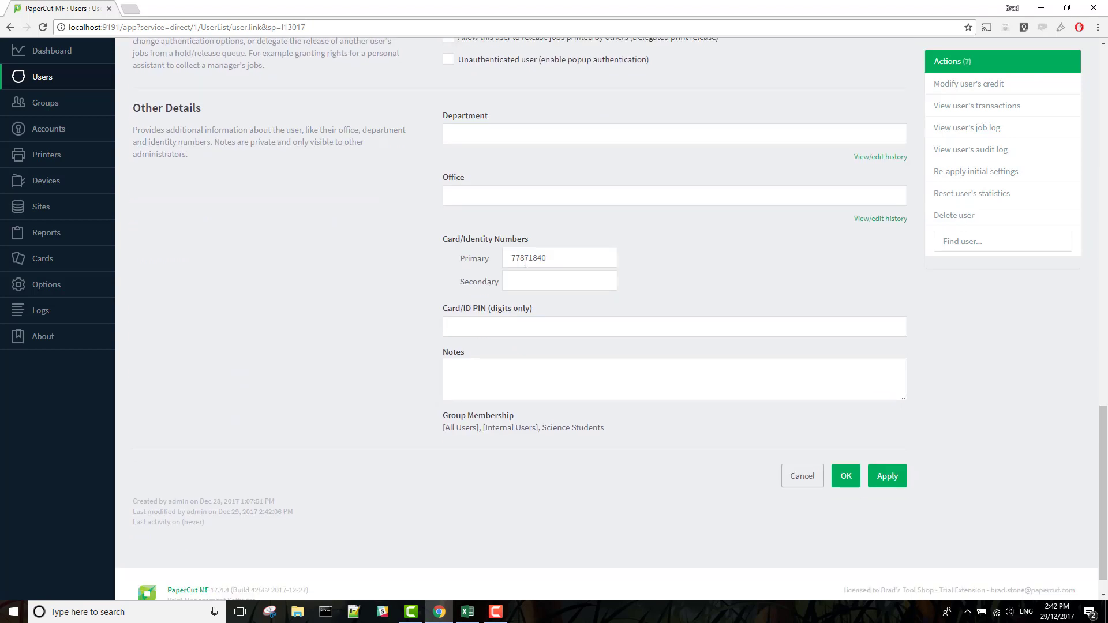